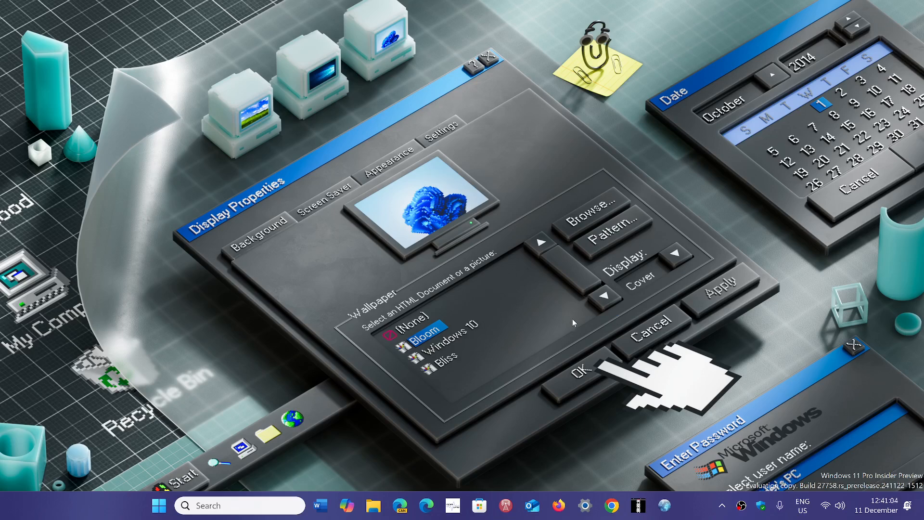
Launch the Settings app from the pinned icons in the Start menu
click(159, 505)
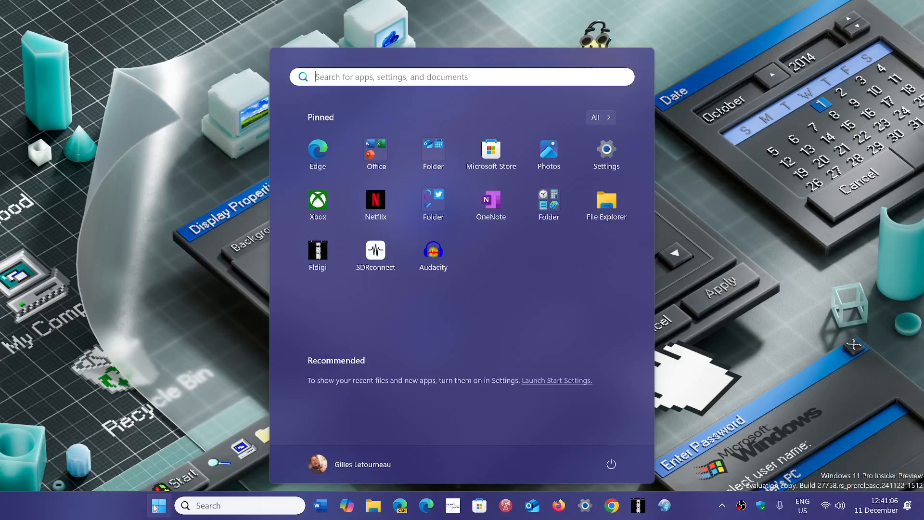
click(606, 154)
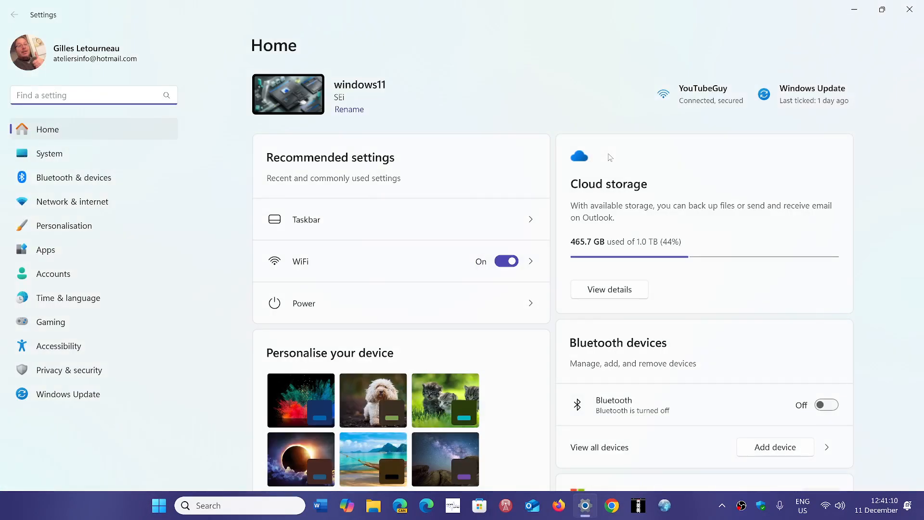
Confirm Windows Update reports up to date, then go to Bluetooth & devices
click(109, 392)
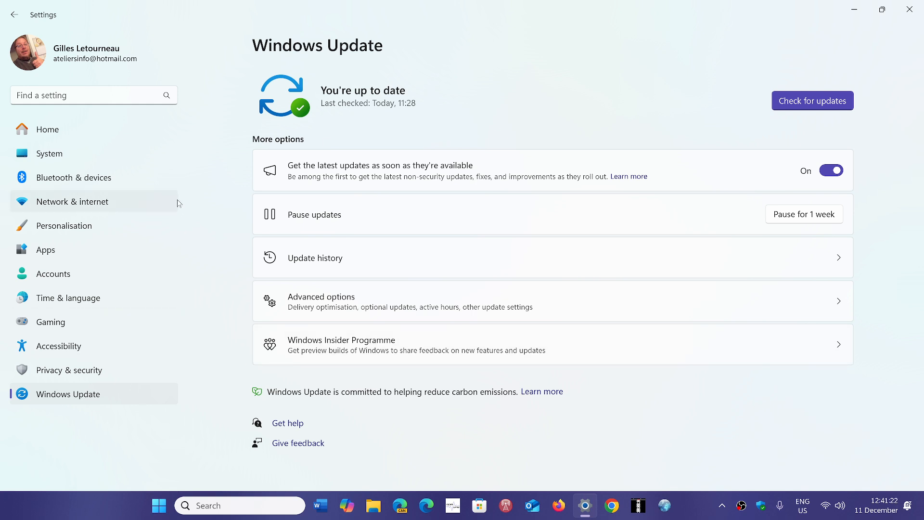
click(115, 180)
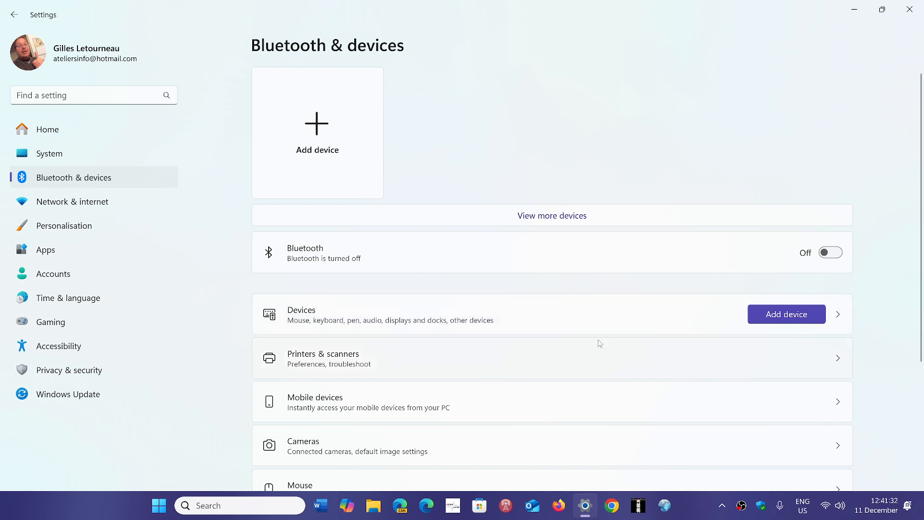
Show the installed devices on the Printers & scanners page
click(601, 357)
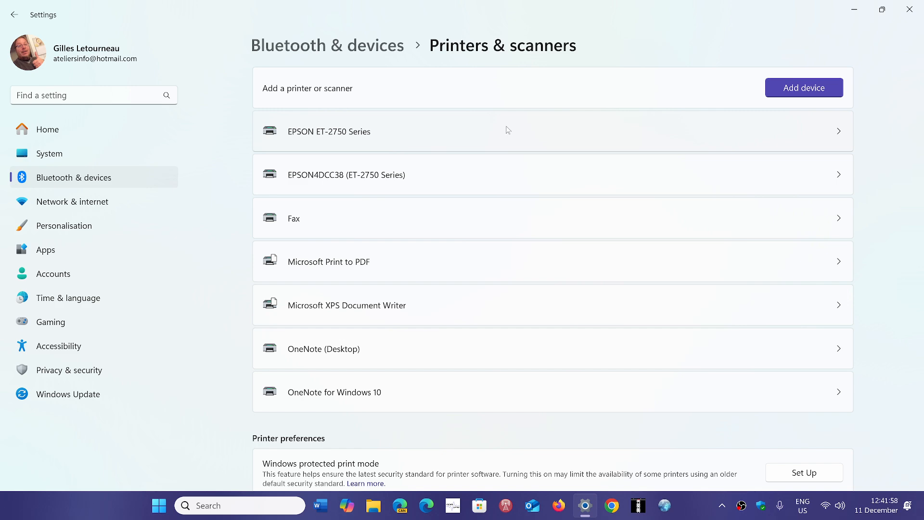
Close the Settings window to return to the desktop
click(911, 12)
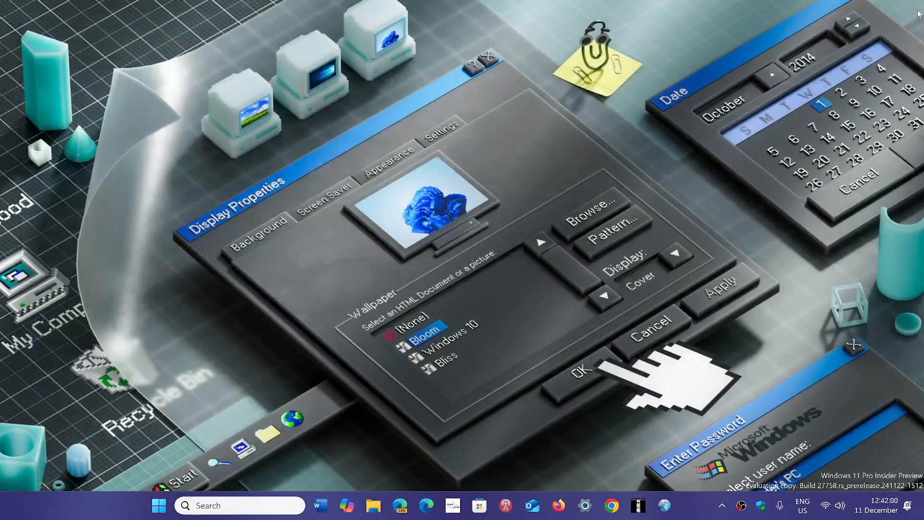